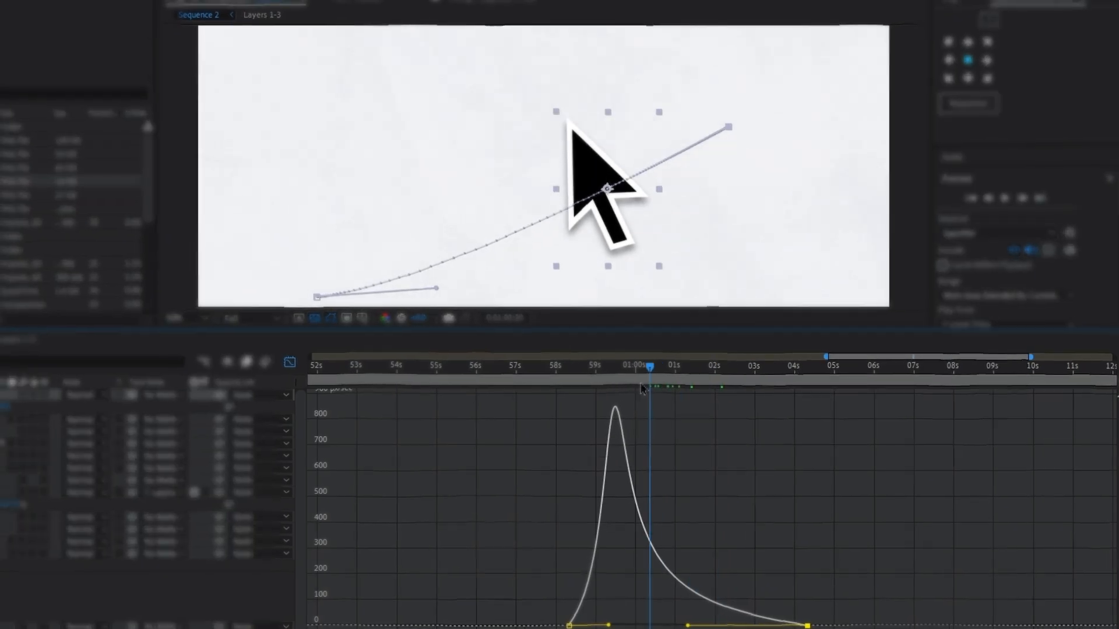
# Increase the influence of the last position keyframe's incoming ease in the cursor animation's speed graph
pyautogui.press('space')
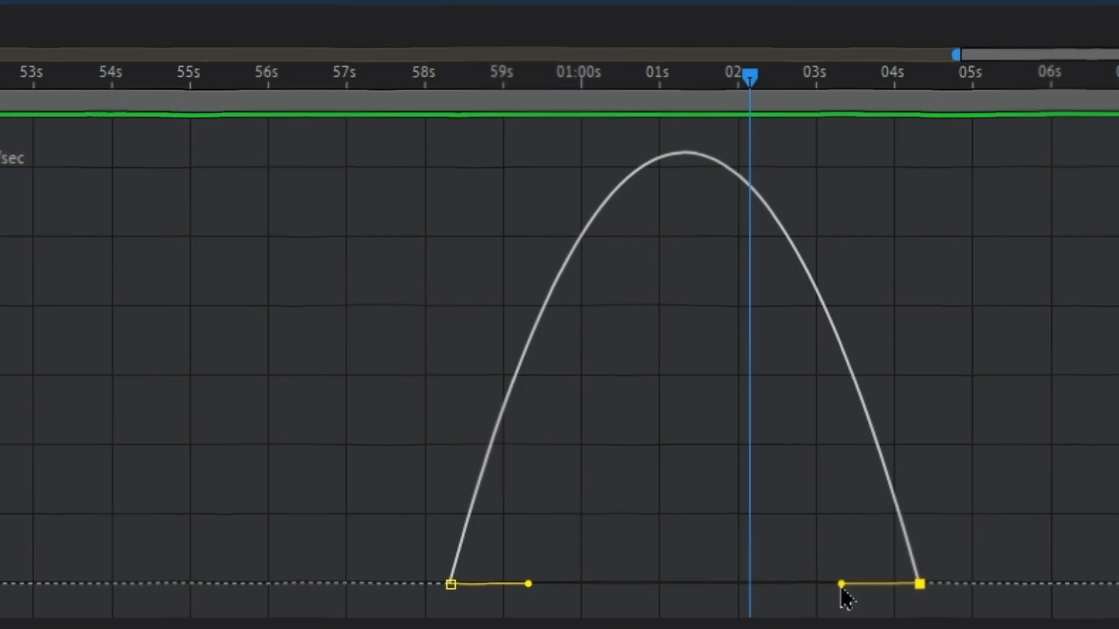
pyautogui.moveTo(843, 595); pyautogui.dragTo(819, 600)
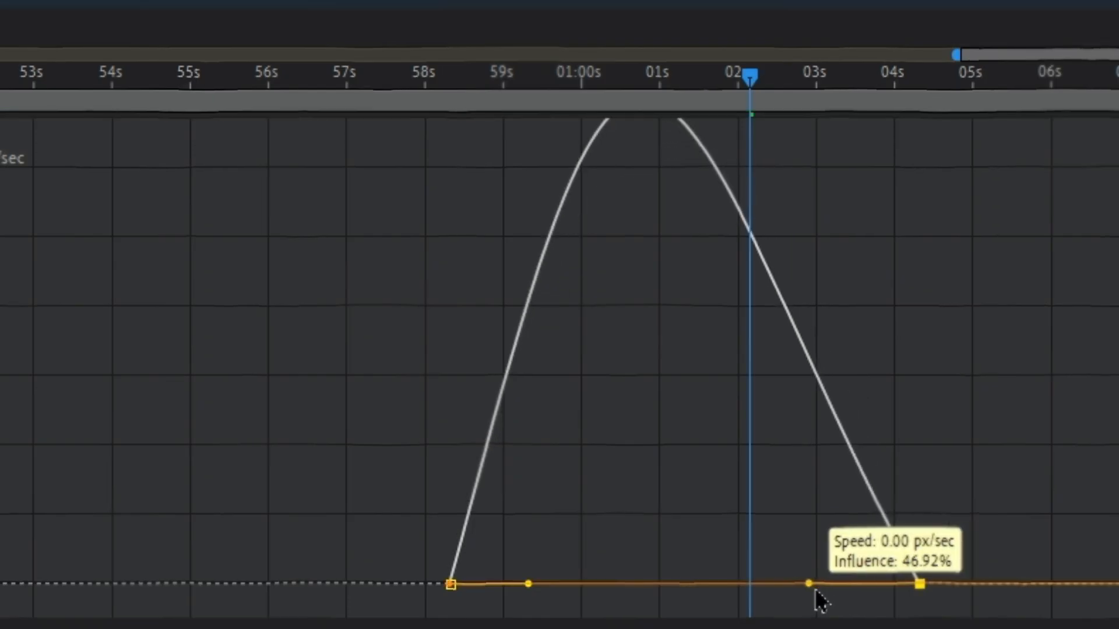
pyautogui.moveTo(577, 603); pyautogui.dragTo(574, 603)
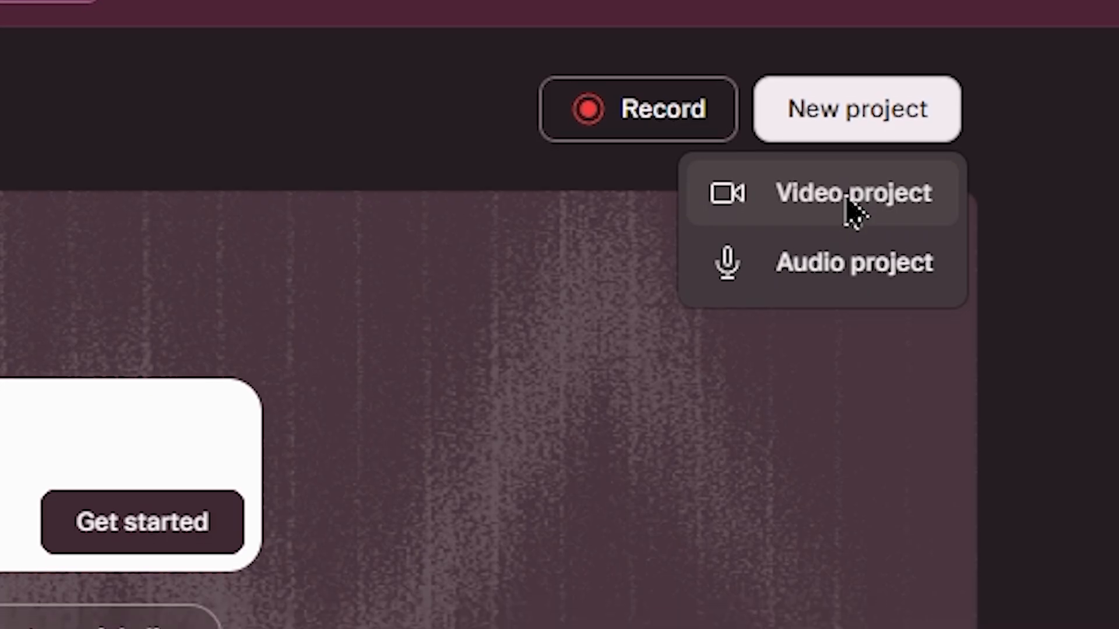
# Create a new video project in Descript and try to upload the Vid 1 and Facecam video files to it
pyautogui.click(848, 204)
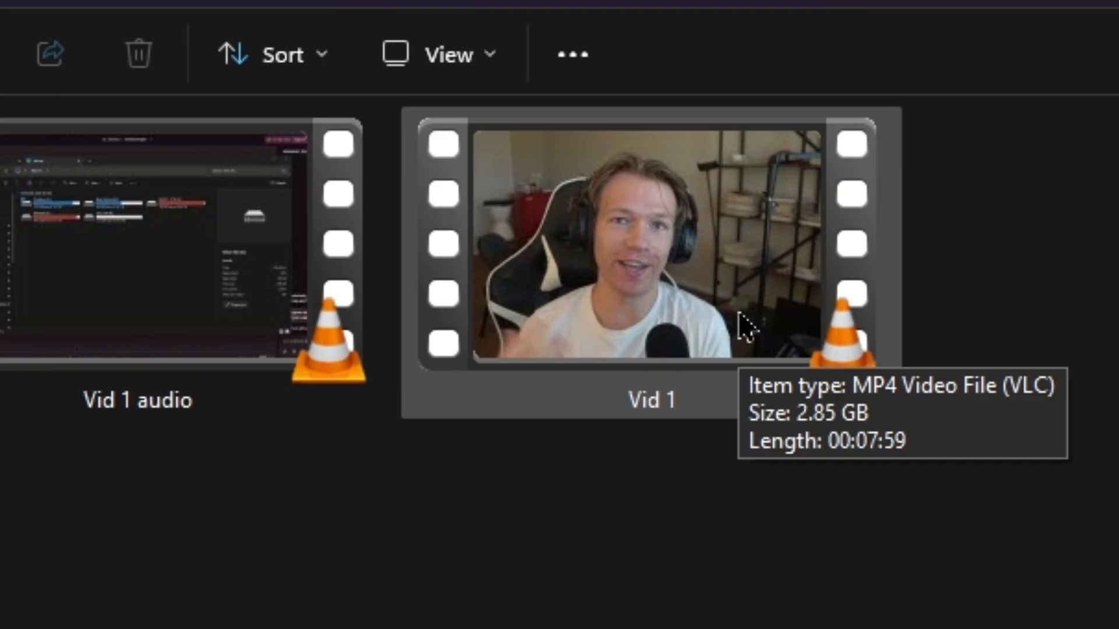
pyautogui.moveTo(735, 327); pyautogui.dragTo(185, 303)
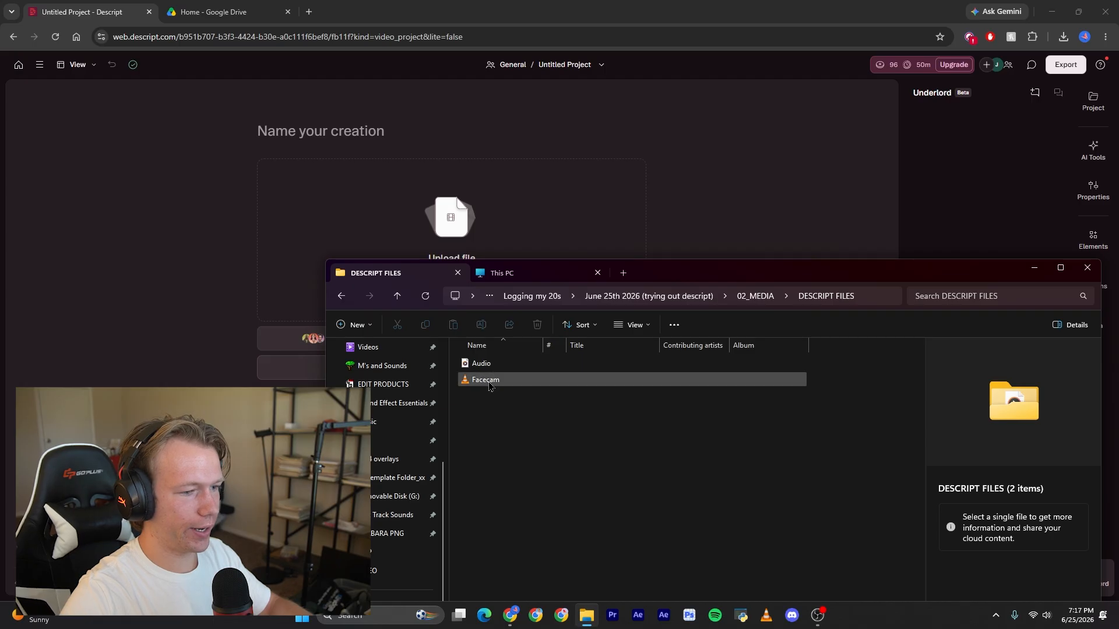
pyautogui.click(478, 382)
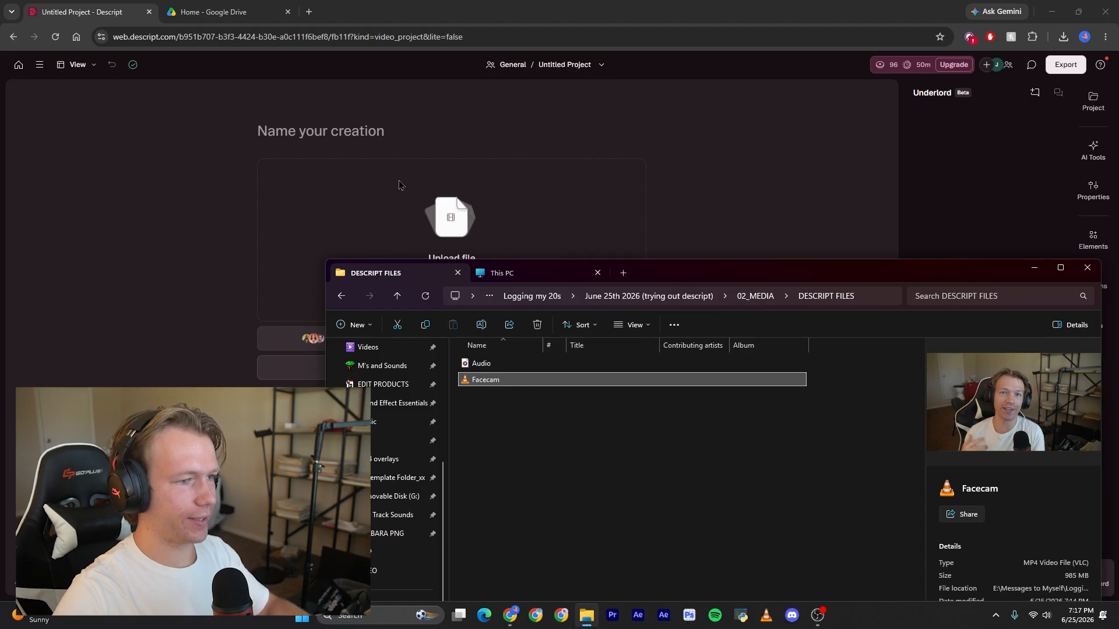
pyautogui.moveTo(399, 181); pyautogui.dragTo(395, 219)
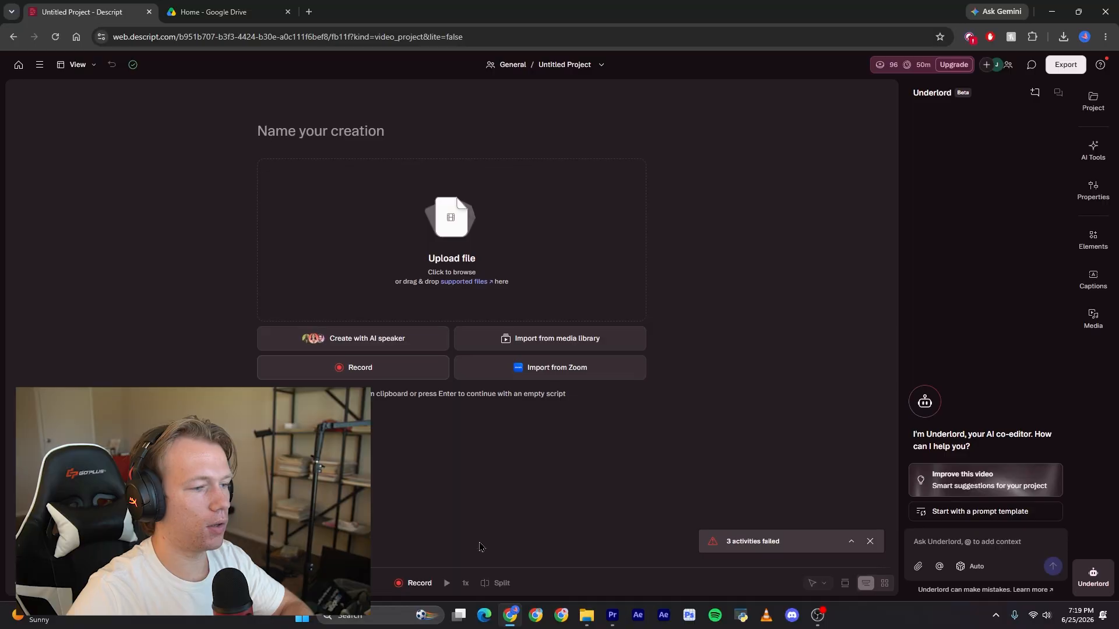
# Upload the Facecam video from the DESCRIPT FILES folder to the untitled project and play the demo preview
pyautogui.click(584, 609)
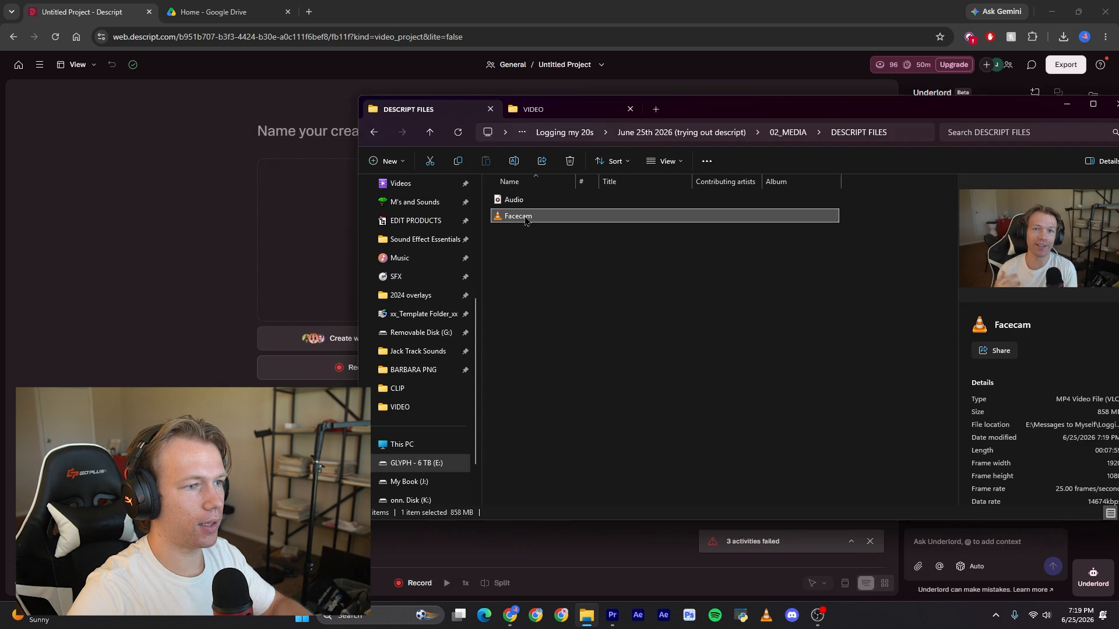
pyautogui.moveTo(527, 217); pyautogui.dragTo(344, 245)
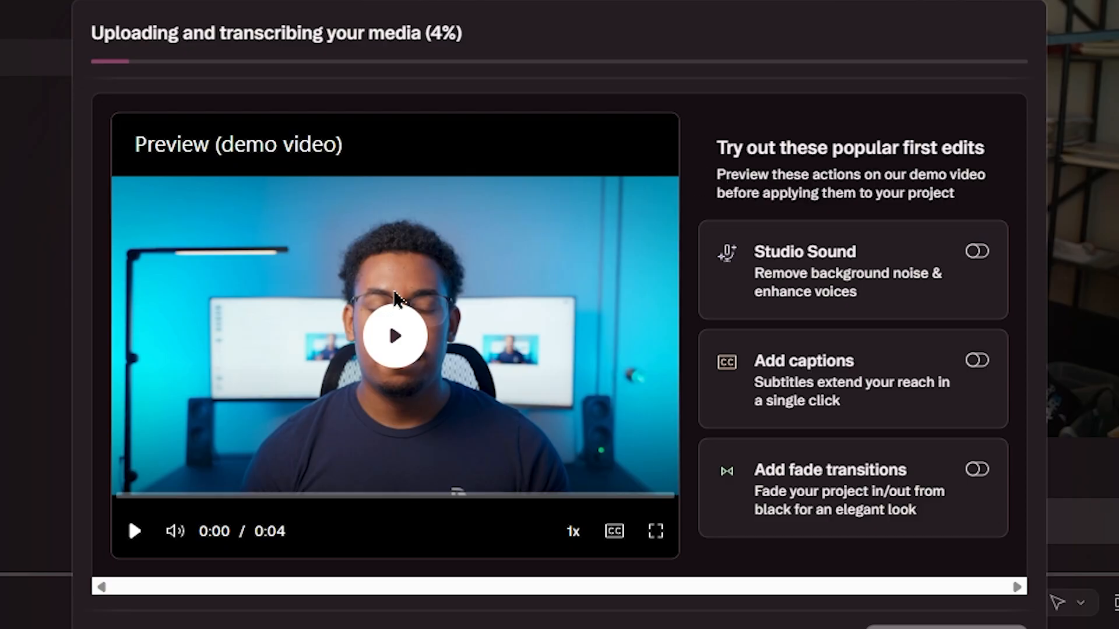
pyautogui.click(373, 345)
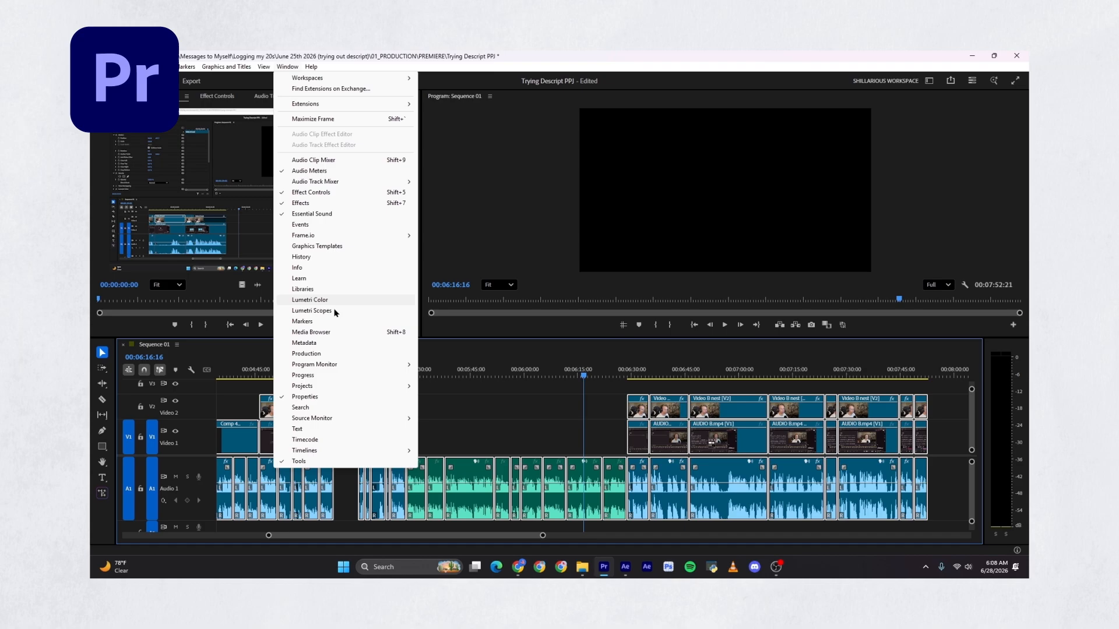
# Switch to Premiere Pro, show the Text window and generate the transcript for Sequence 01
pyautogui.click(325, 430)
pyautogui.click(809, 171)
pyautogui.click(775, 220)
pyautogui.click(644, 345)
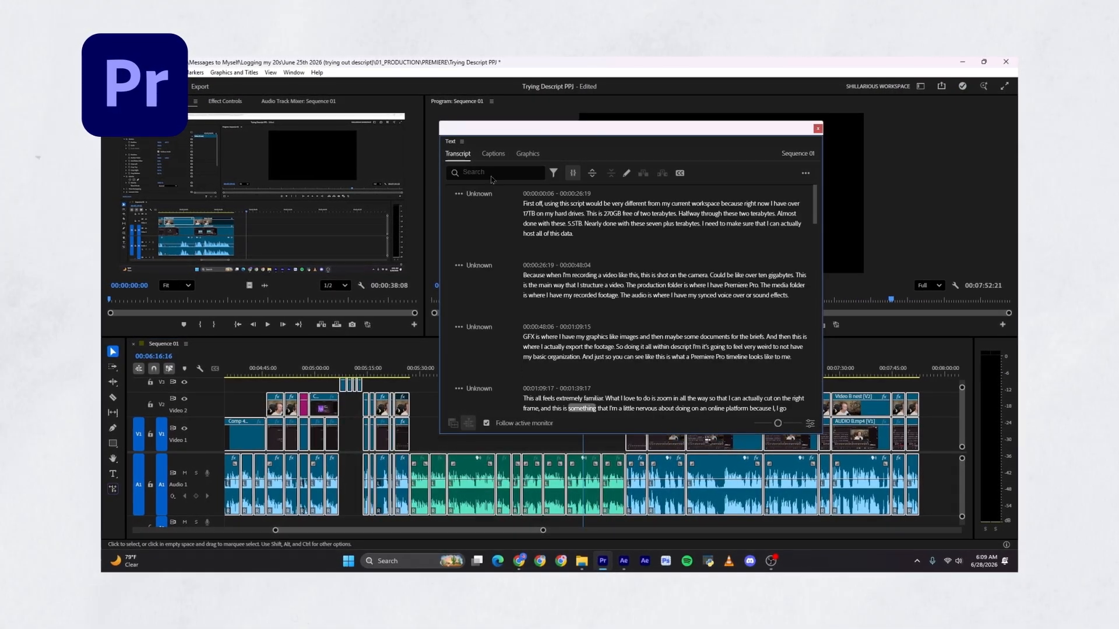
# Go to the captions of Sequence 01 and create captions from its transcript
pyautogui.click(492, 152)
pyautogui.click(672, 296)
pyautogui.click(633, 334)
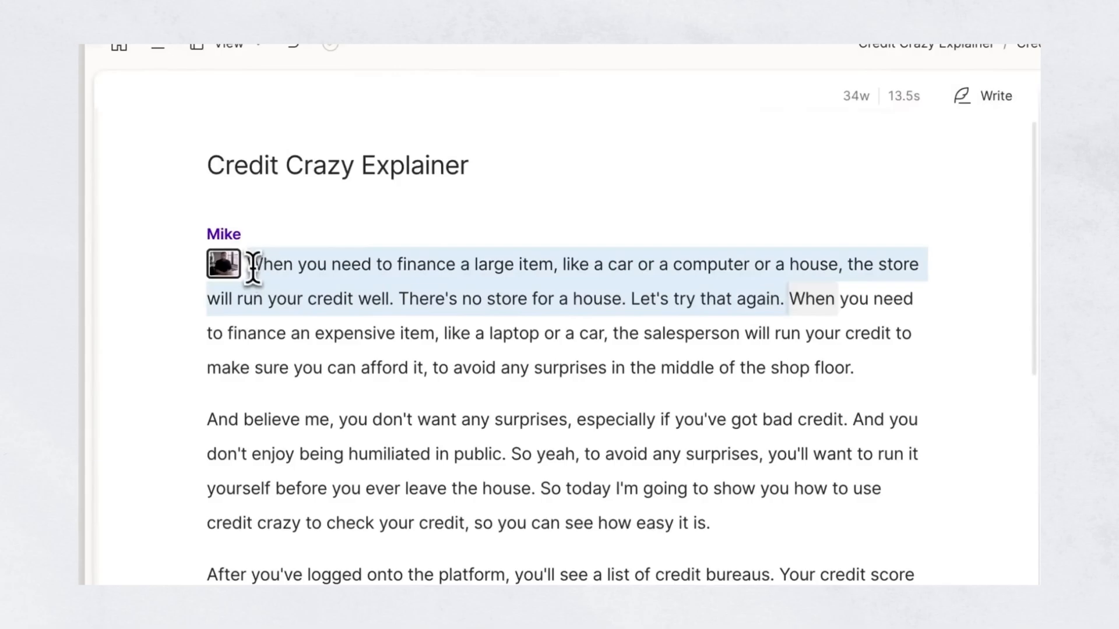
# Delete the repeated opening take from the Credit Crazy Explainer transcript and fill the scene's media placeholder with the first car dealership stock video
pyautogui.press('BackSpace')
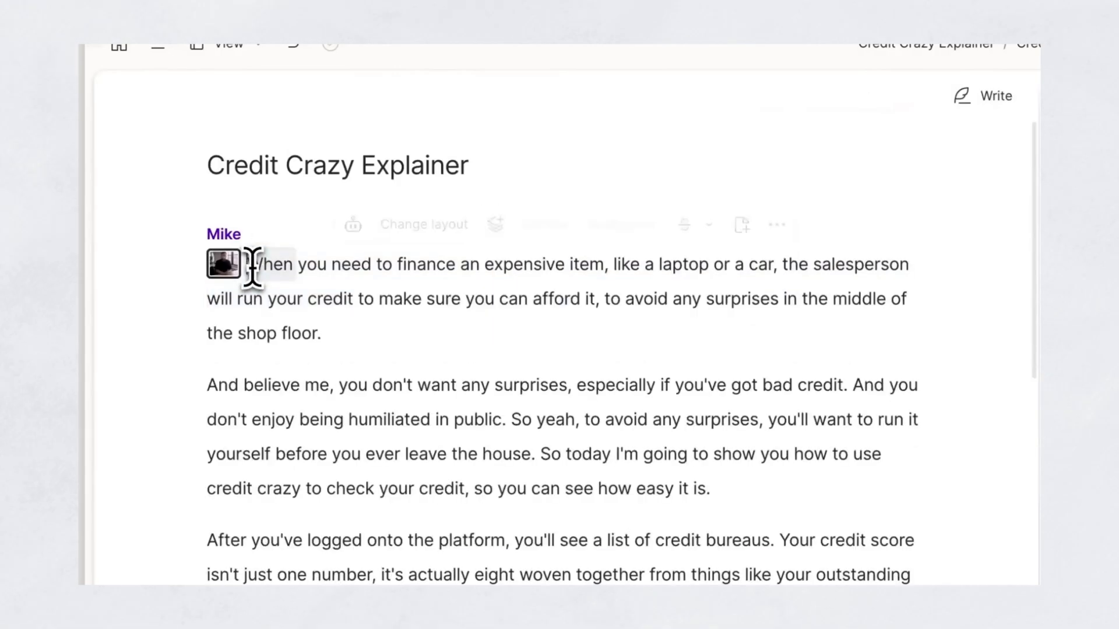
pyautogui.press('space')
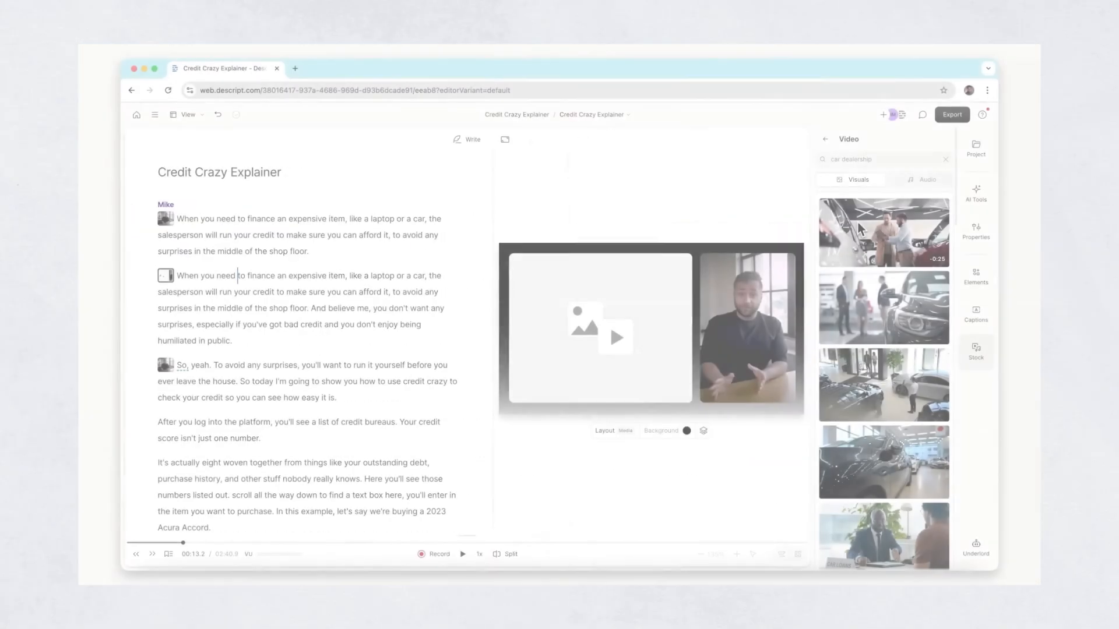
pyautogui.moveTo(884, 233); pyautogui.dragTo(635, 290)
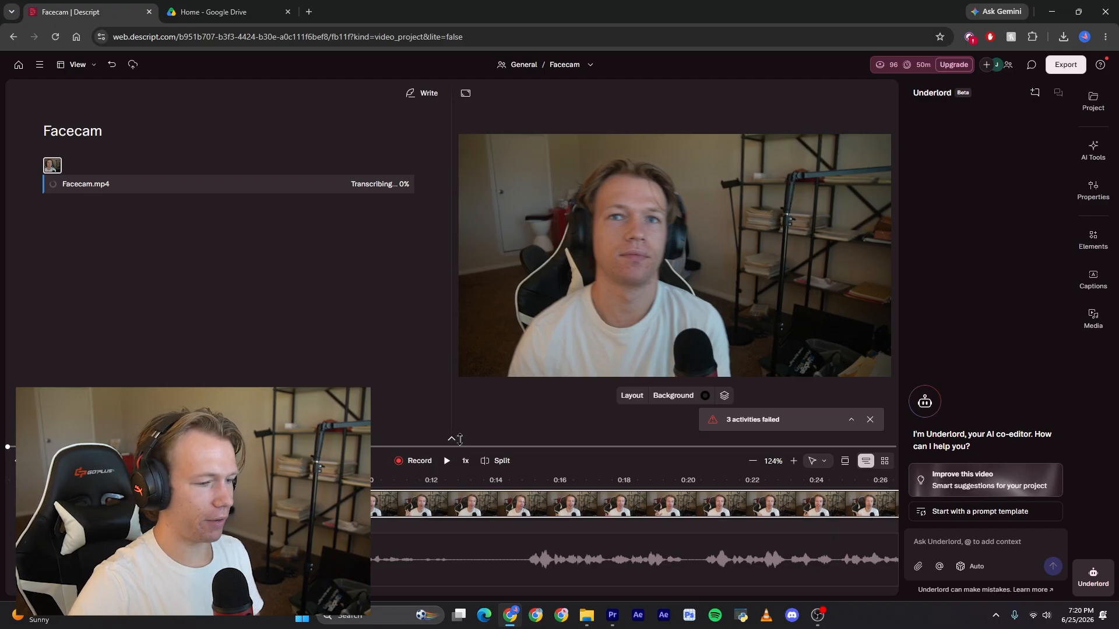
# Make the timeline area of the Facecam project taller and open the options for adding to the timeline
pyautogui.moveTo(455, 447); pyautogui.dragTo(455, 400)
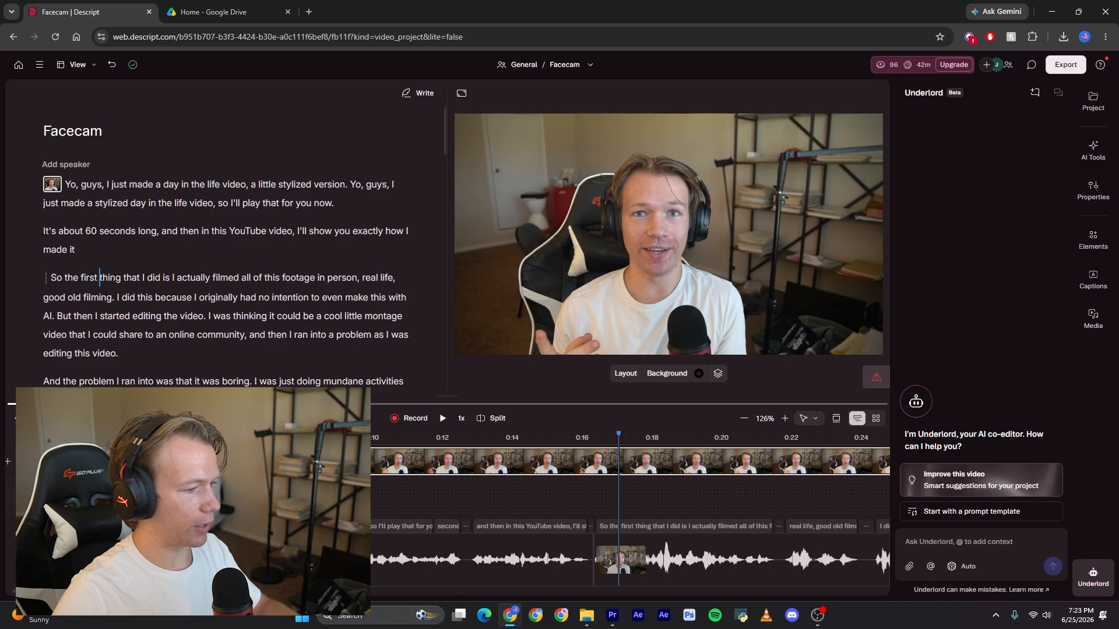
pyautogui.click(8, 465)
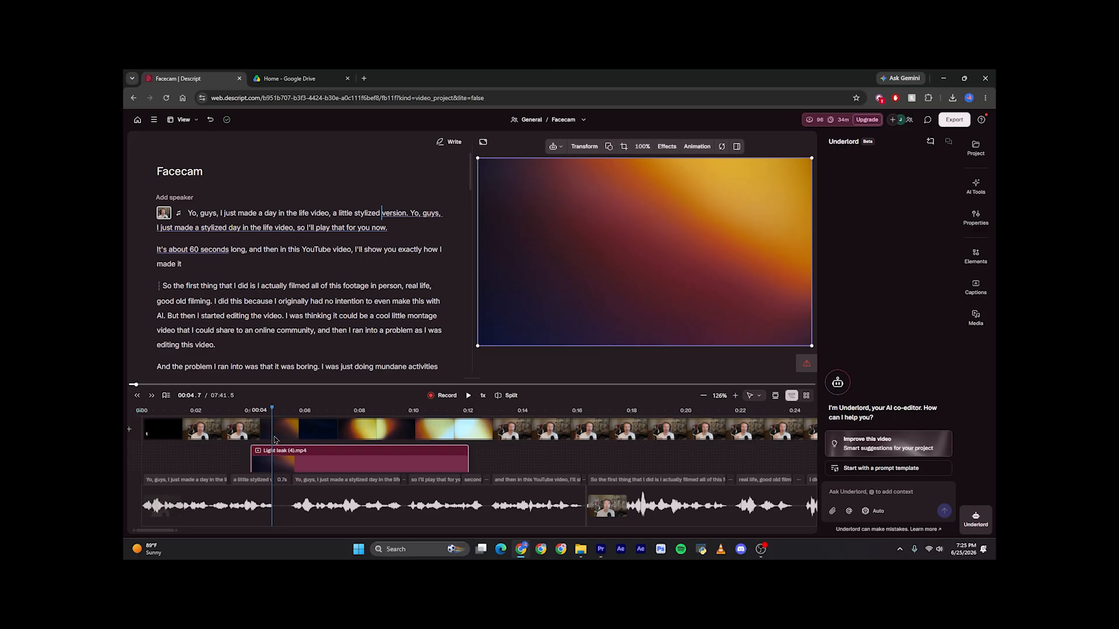
# Try deleting the Light leak (4).mp4 and Audio.mp3 layers from the Facecam timeline, and undo the layer deletion
pyautogui.press('Delete')
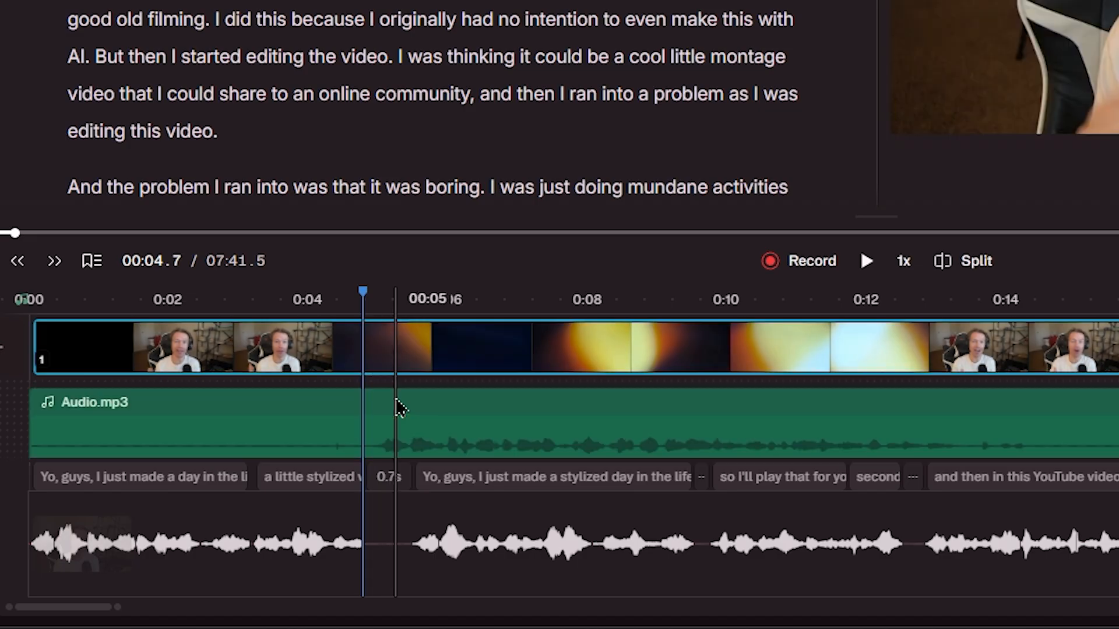
pyautogui.click(249, 455)
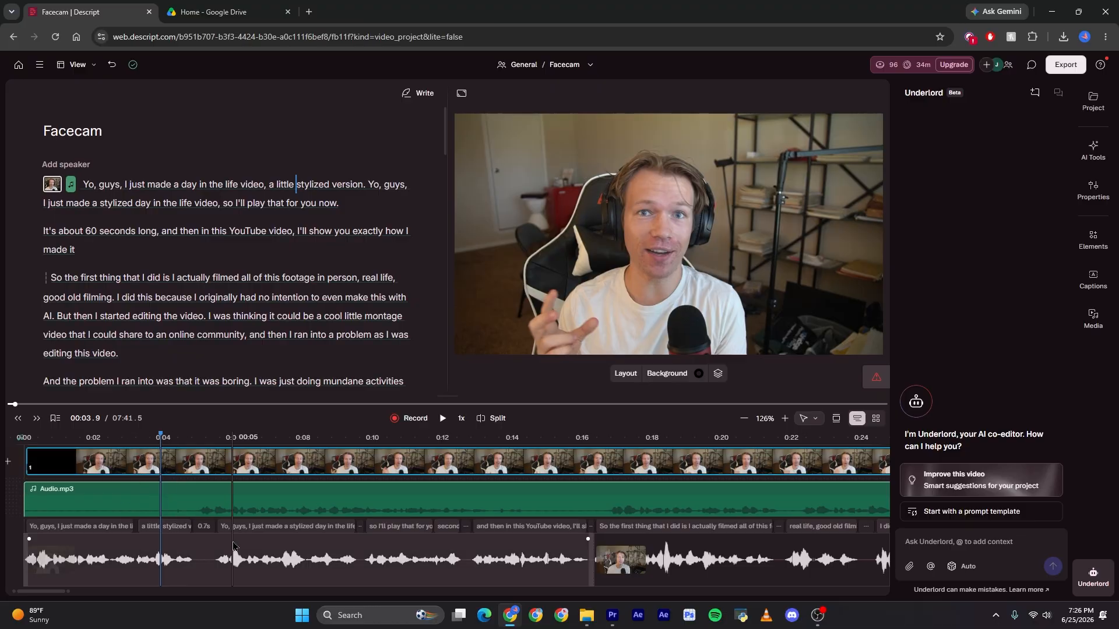
pyautogui.press('Delete')
pyautogui.click(121, 510)
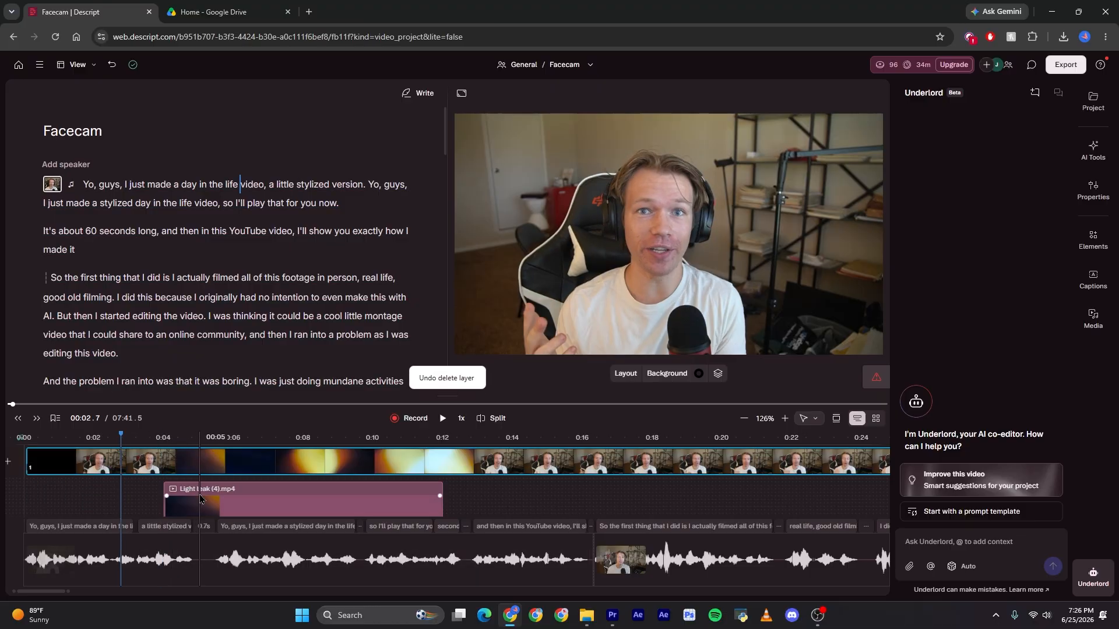
pyautogui.click(211, 502)
pyautogui.hotkey('ctrl', 'z')
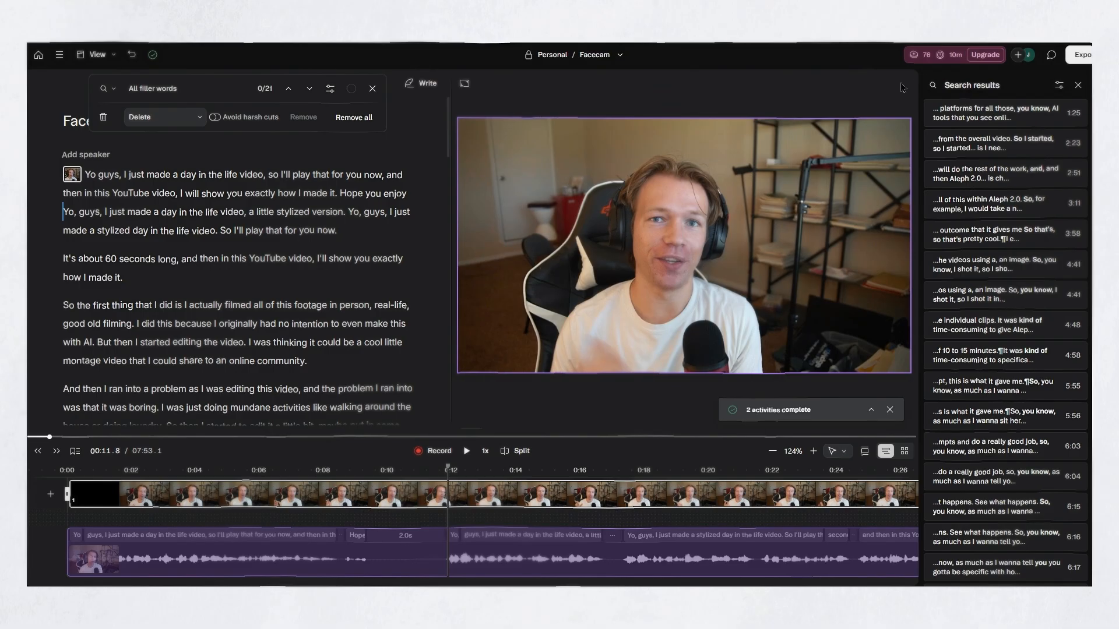
# Go to the first filler-word search result, the "you know" at 1:25
pyautogui.click(1040, 118)
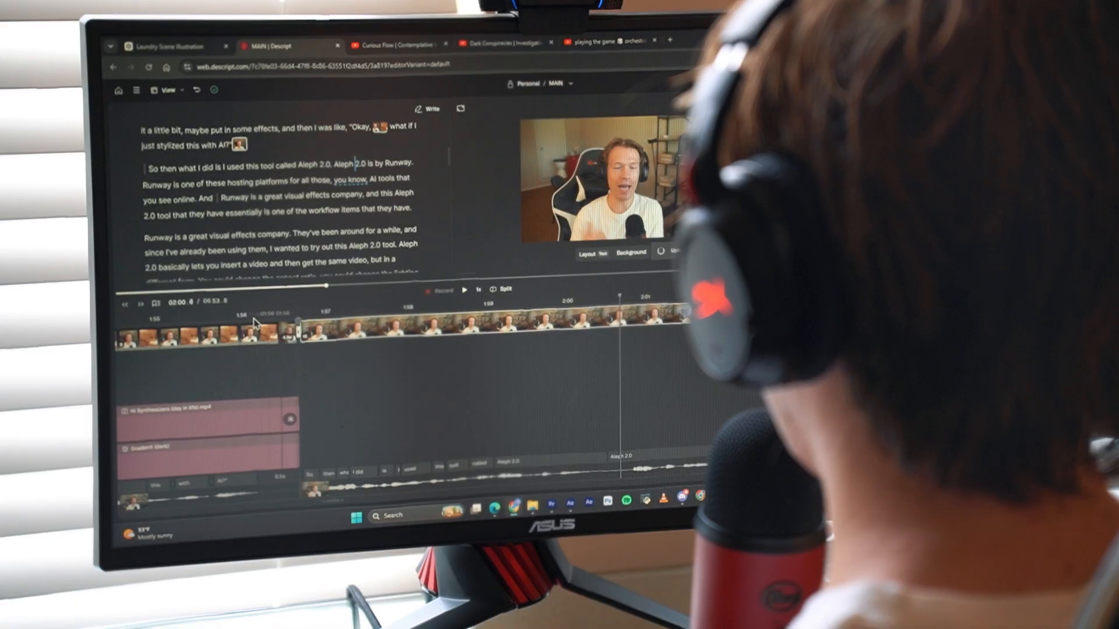
# Position the playhead around the "Aleph 2.0" line in the MAIN timeline and examine its waveform up close
pyautogui.click(255, 323)
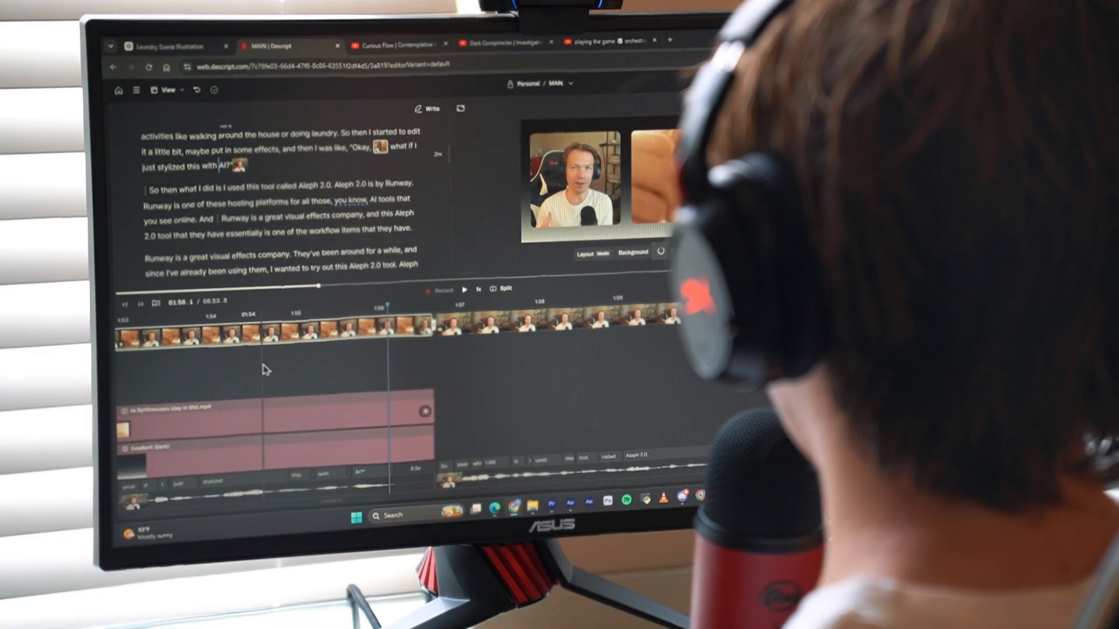
pyautogui.click(534, 444)
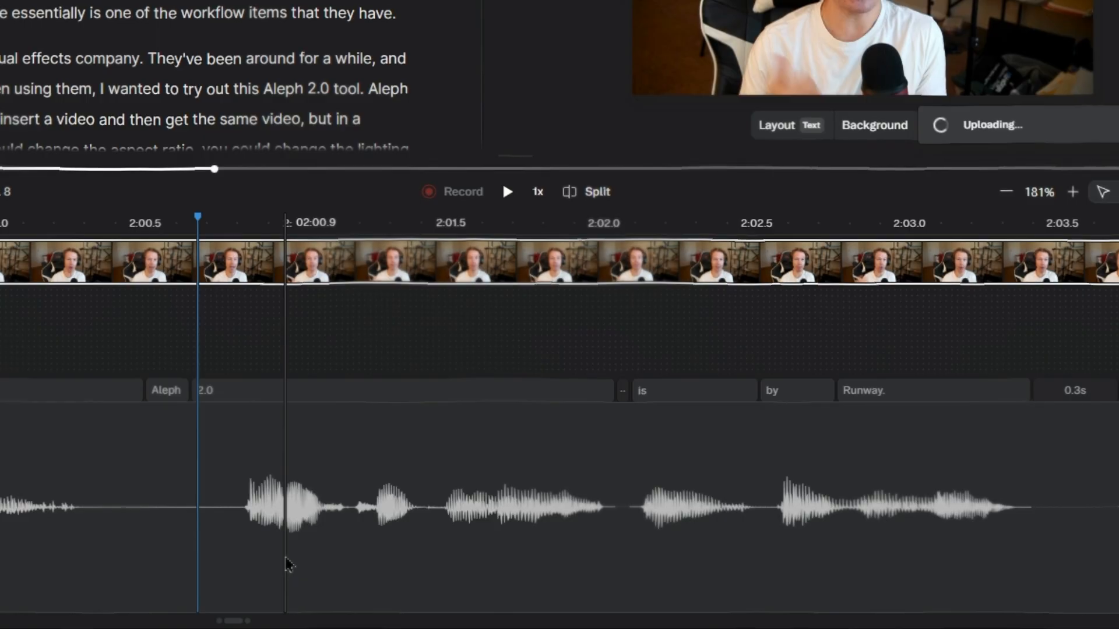
pyautogui.click(256, 547)
pyautogui.scroll(1, 254, 542)
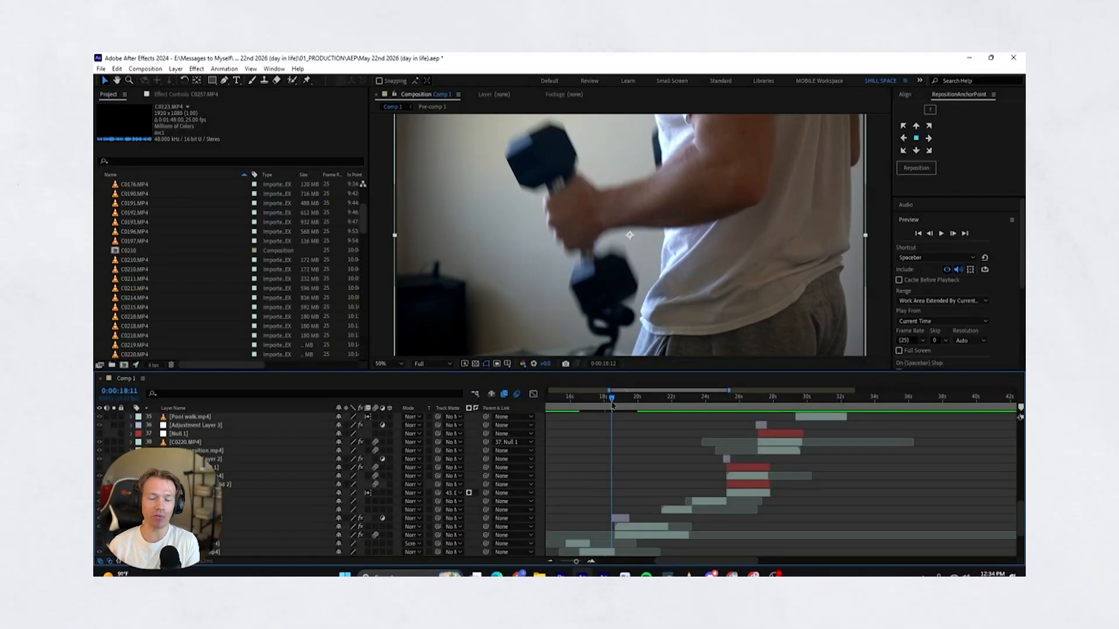
pyautogui.scroll(2, 654, 480)
pyautogui.hscroll(3, 659, 475)
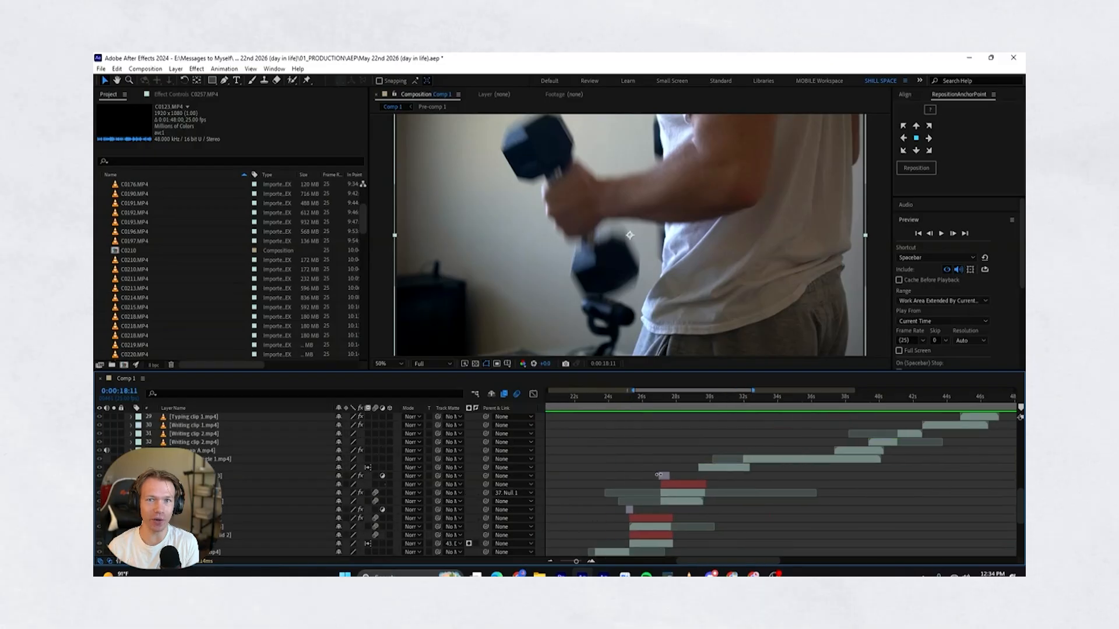
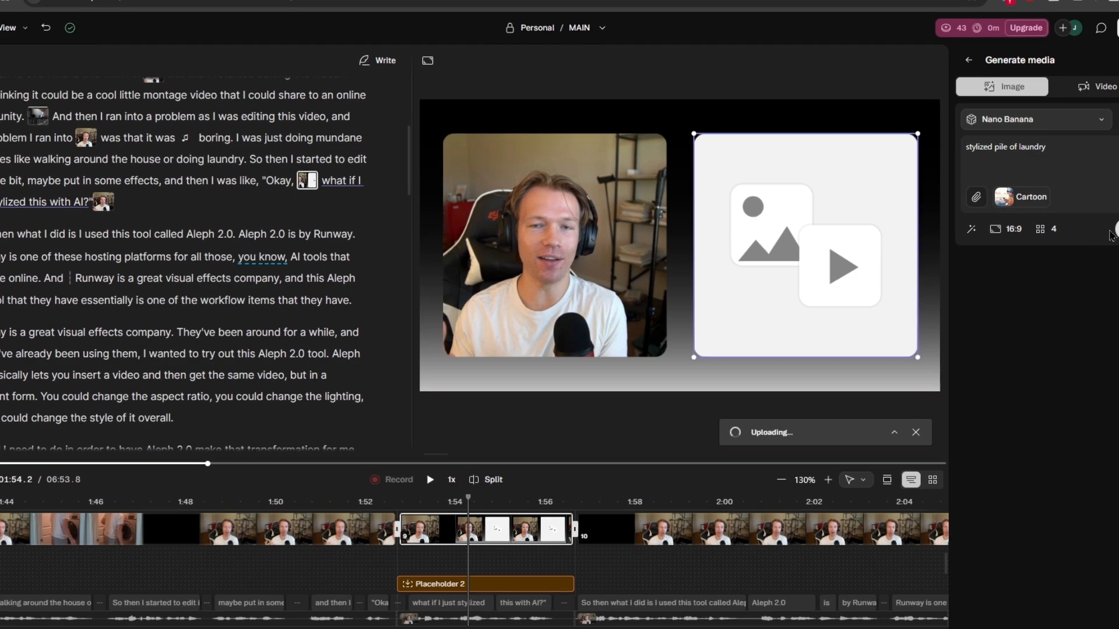
# Generate four 16:9 Cartoon-style Nano Banana images of a "stylized pile of laundry" and browse the Quick design illustration styles
pyautogui.click(1117, 230)
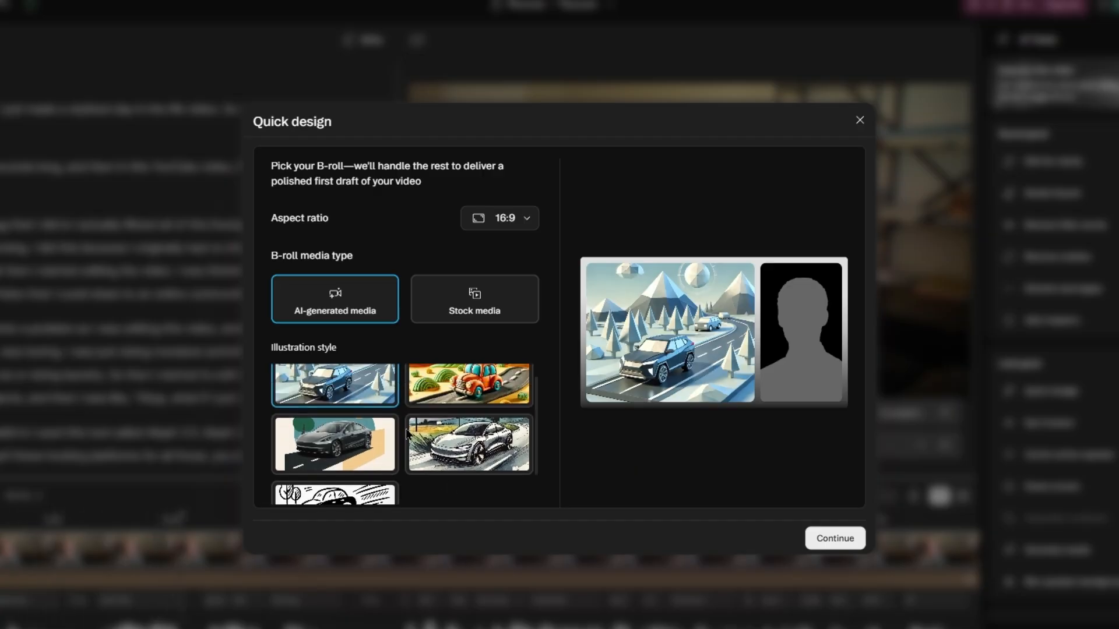
pyautogui.scroll(1, 406, 434)
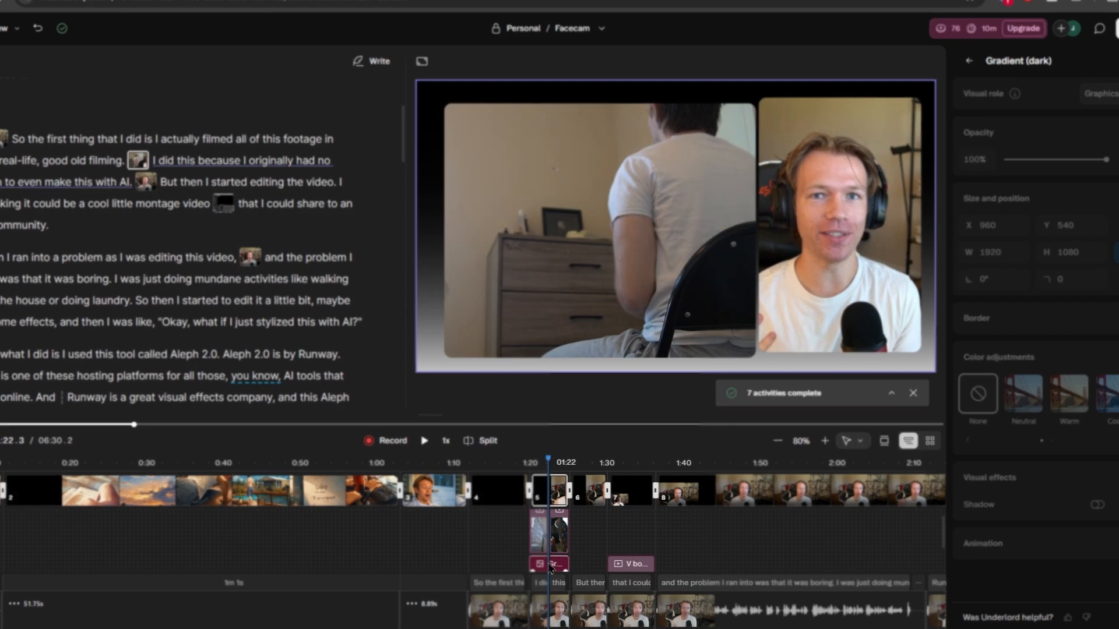
# Open the media replacement options for the Gradient (dark) layer in the timeline
pyautogui.rightClick(549, 568)
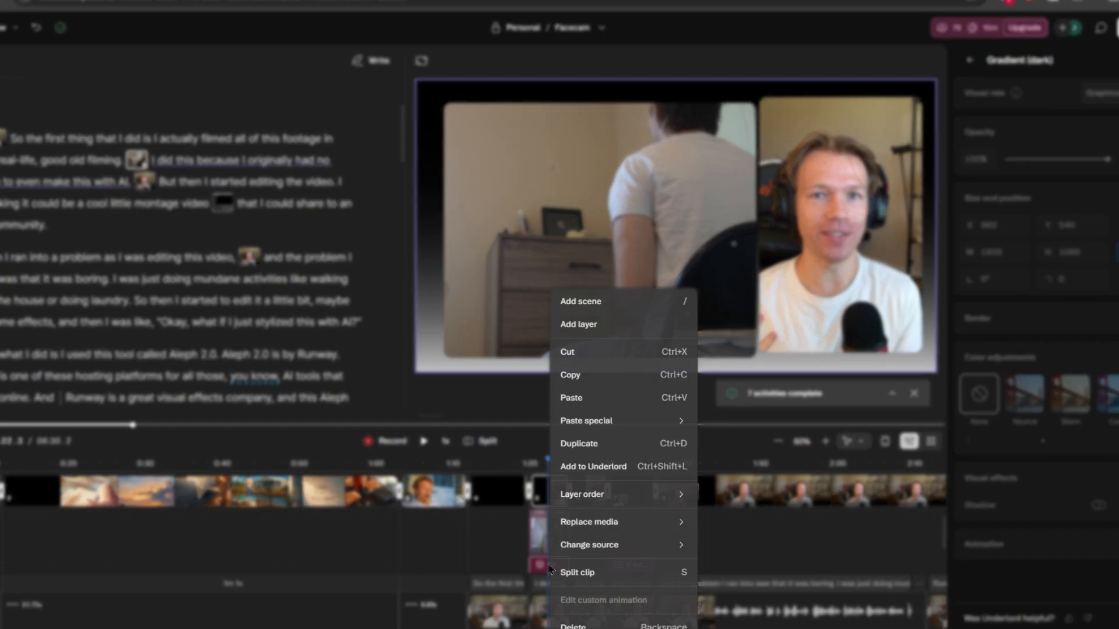
pyautogui.moveTo(604, 525)
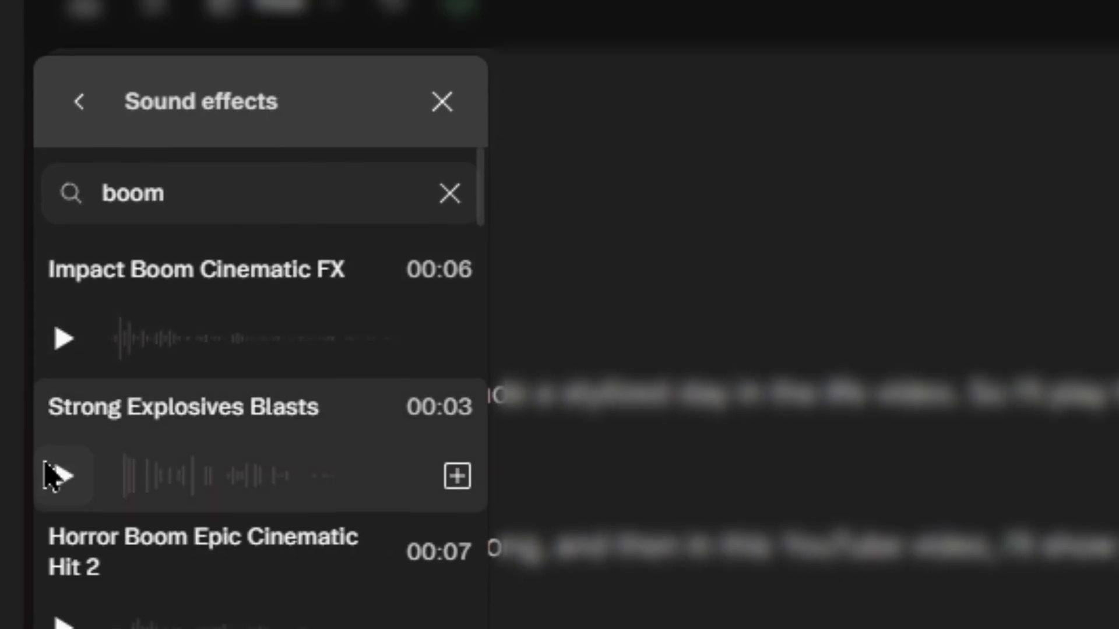
# Preview the Strong Explosives Blasts and Horror Boom Epic Cinematic Hit 2 sounds among the "boom" sound effects
pyautogui.click(61, 471)
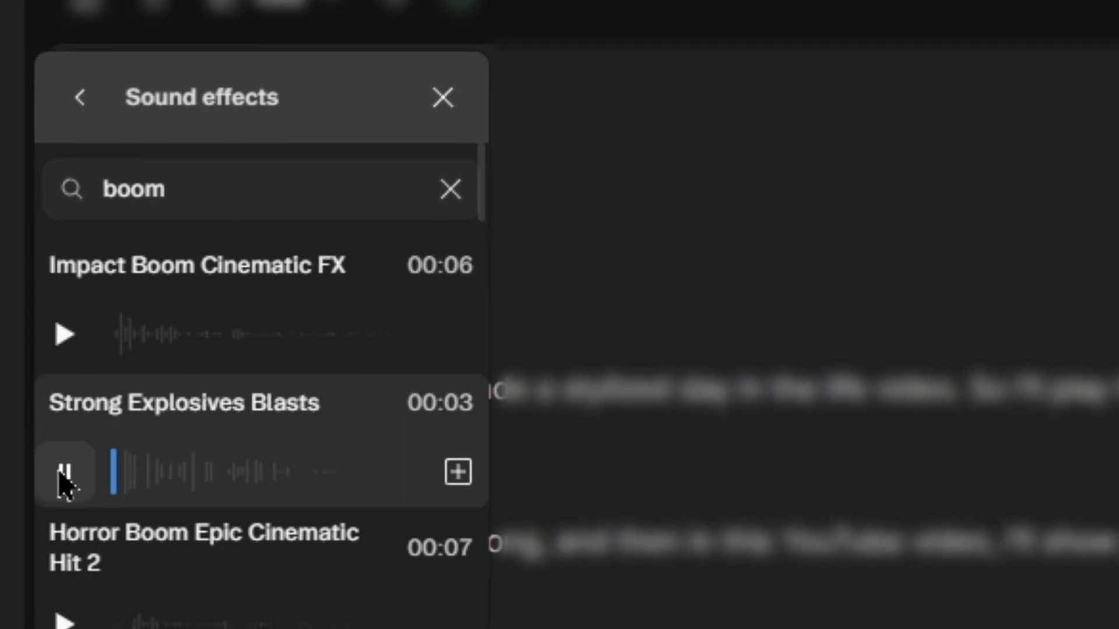
pyautogui.click(65, 618)
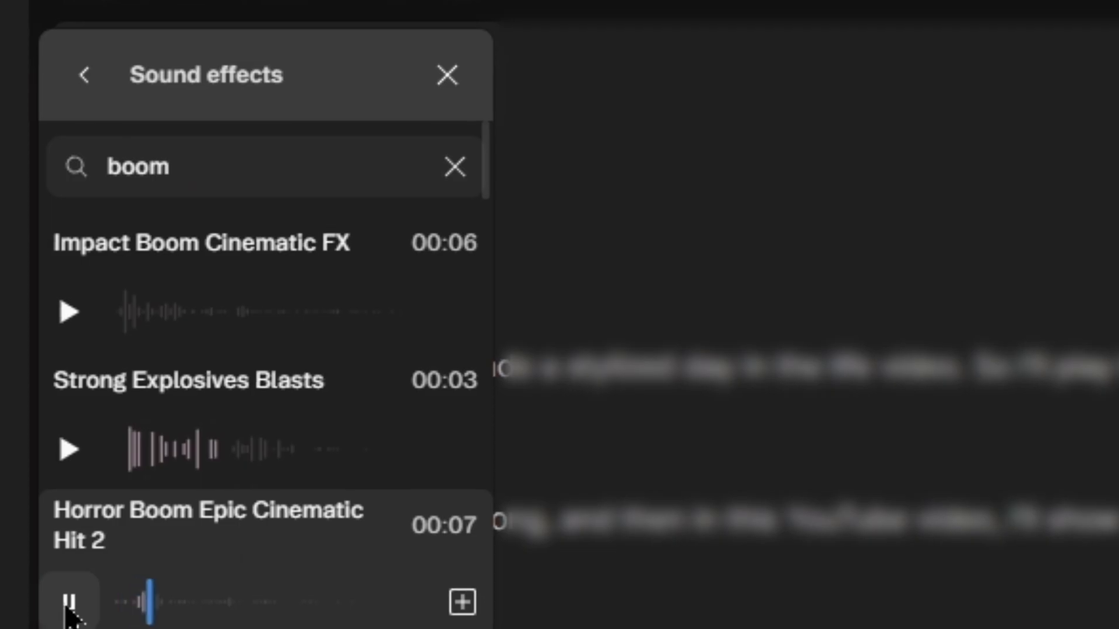
pyautogui.click(69, 599)
pyautogui.scroll(-3, 163, 554)
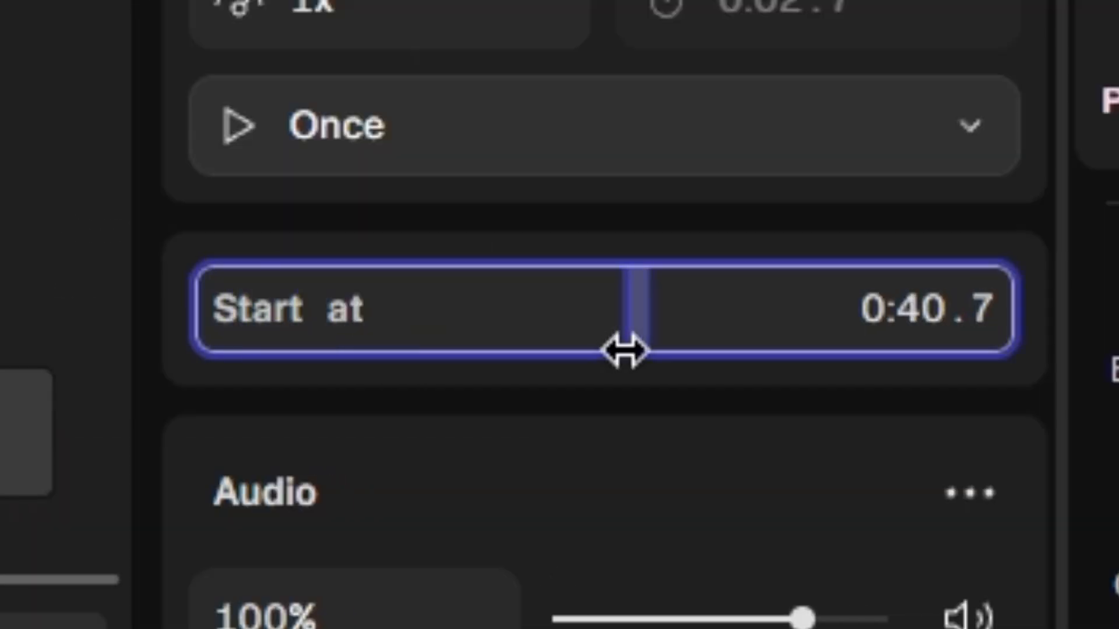
# Adjust the point in the source media where the selected clip starts playing
pyautogui.moveTo(625, 349); pyautogui.dragTo(647, 349)
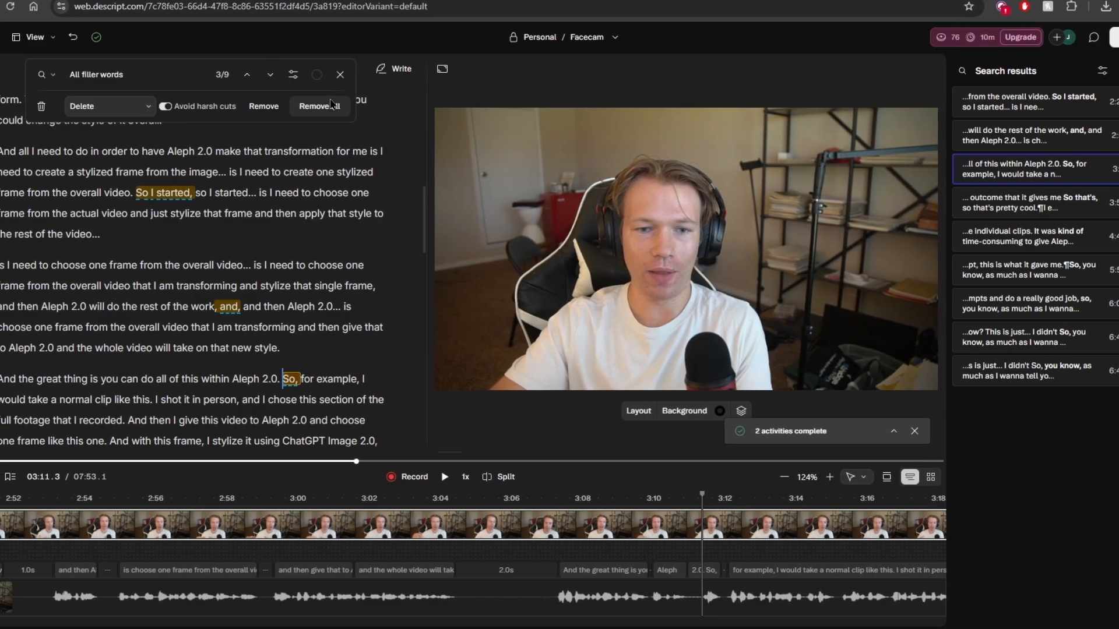
# Step back through the filler-word matches in the Facecam transcript
pyautogui.click(248, 76)
pyautogui.click(248, 76)
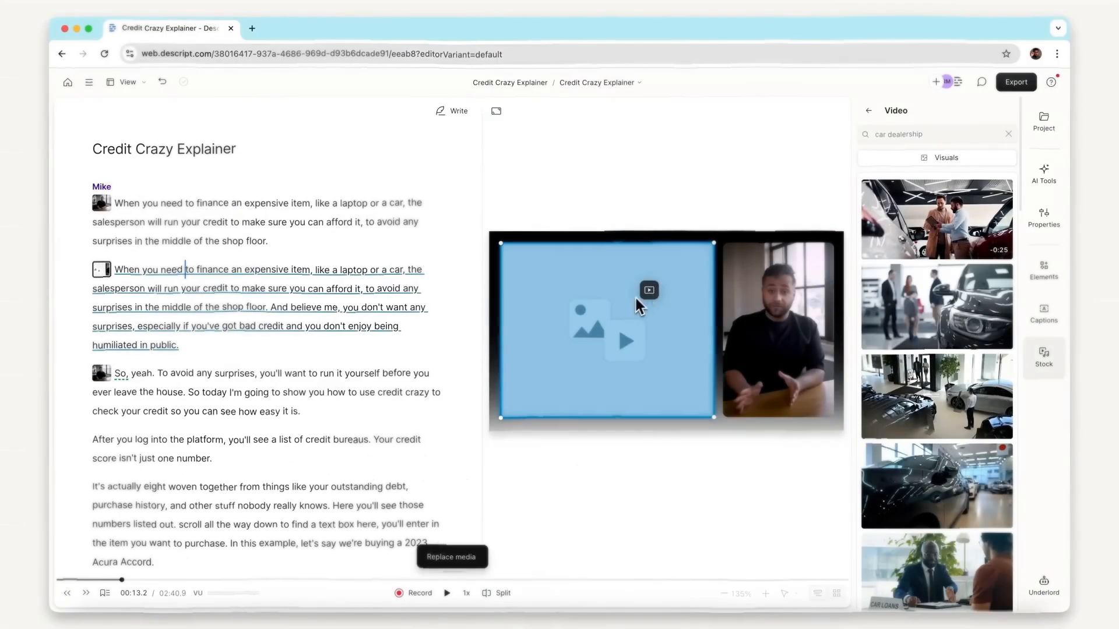
# Replace the empty placeholder beside the speaker with the dragged car dealership clip and play the scene
pyautogui.click(641, 295)
pyautogui.press('space')
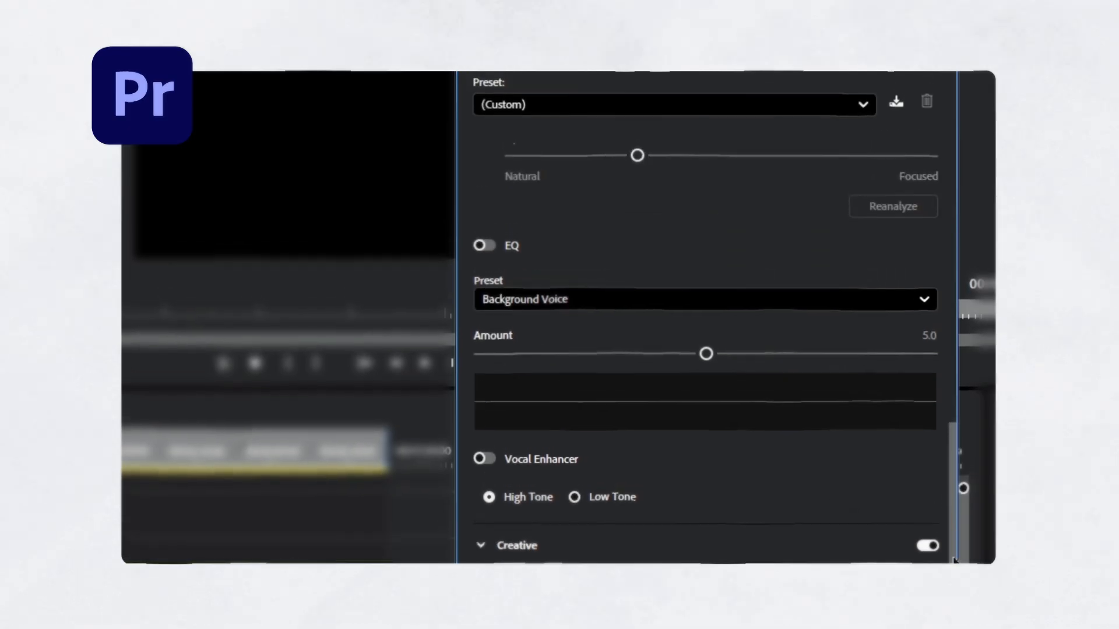
pyautogui.moveTo(954, 561); pyautogui.dragTo(961, 442)
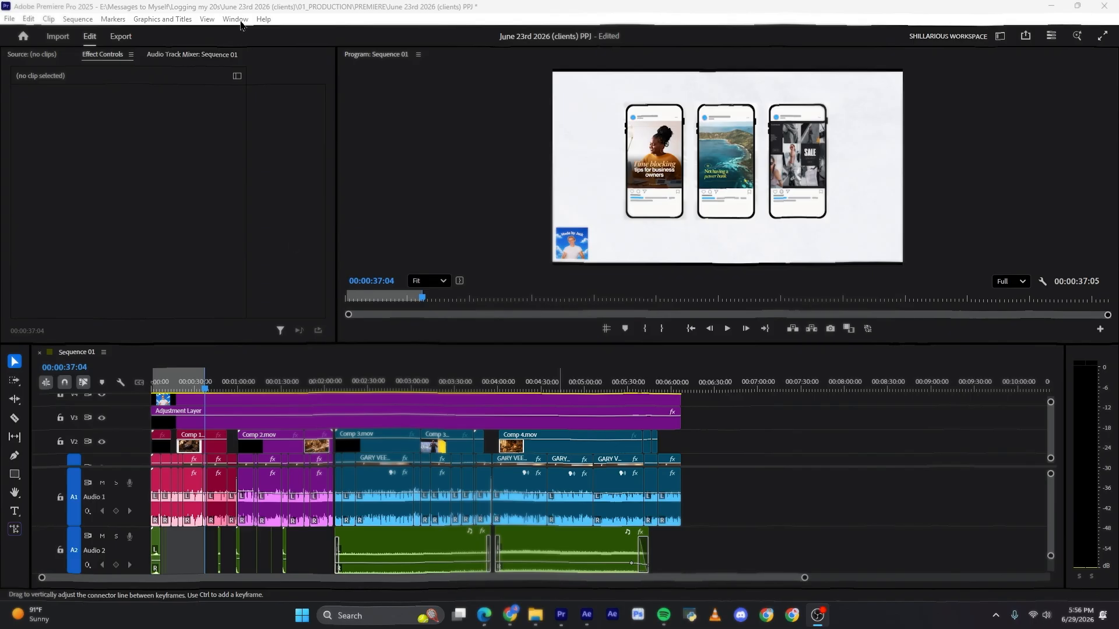
# Open the Text window for Sequence 01 in the Premiere Pro clients project and start its transcription
pyautogui.click(238, 21)
pyautogui.click(258, 452)
pyautogui.click(766, 286)
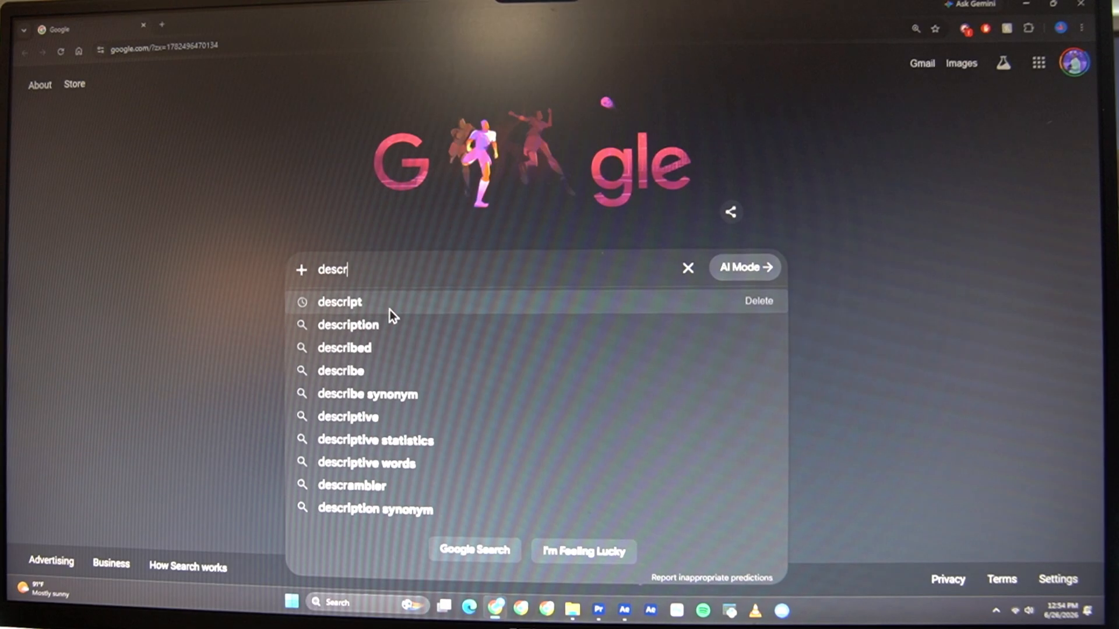
# Search Google for "descript" in the browser
pyautogui.click(389, 308)
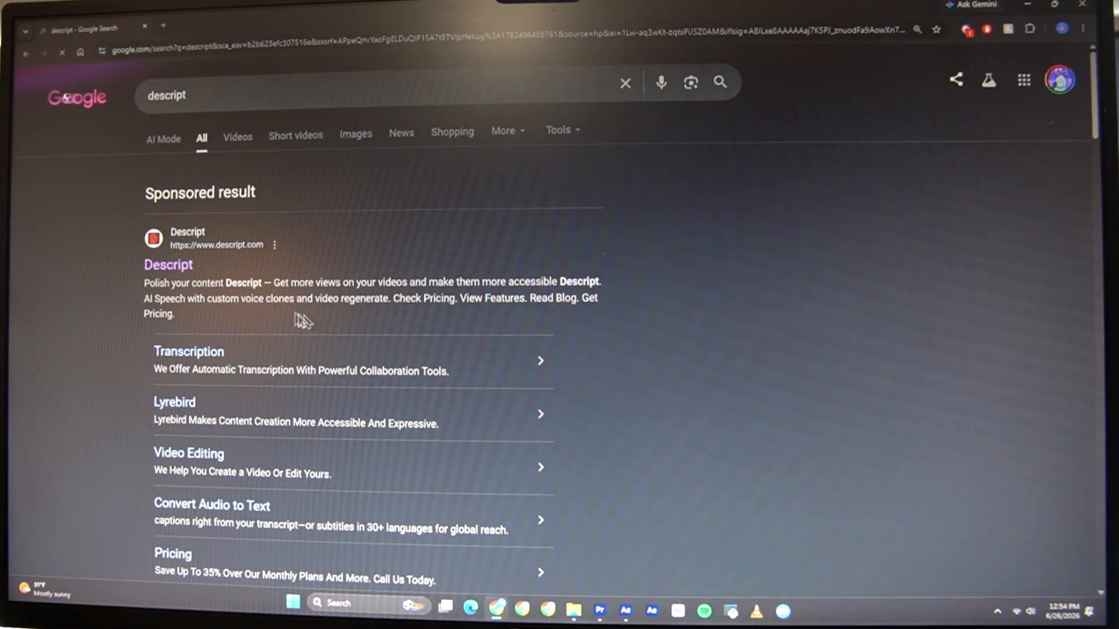